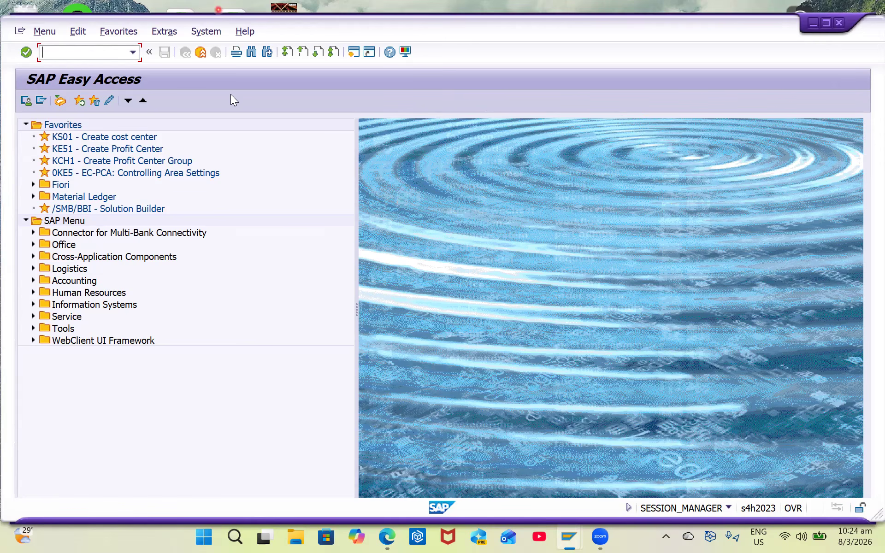
Step: Open transaction MB52 and display the warehouse stocks for plant GP01
{"action": "type", "text": "/nmb52"}
{"action": "key", "text": "Return"}
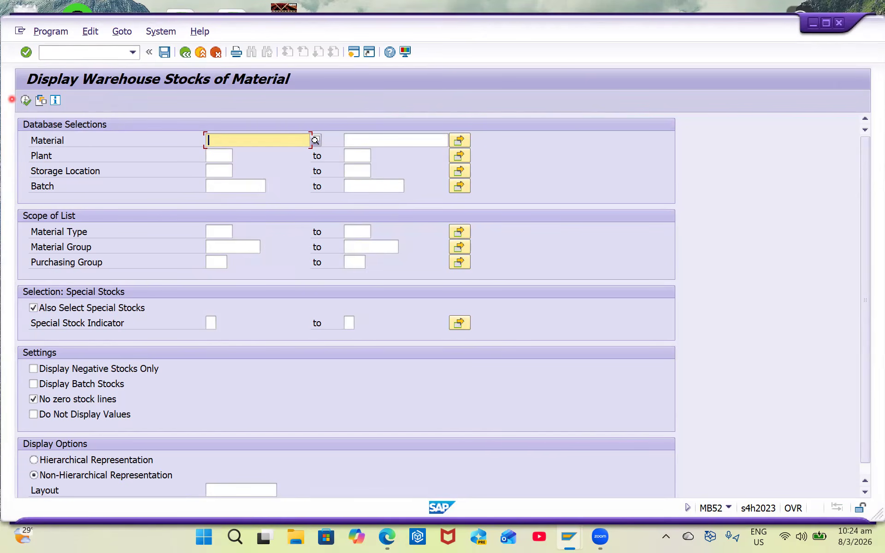
{"action": "left_click", "coordinate": [231, 161]}
{"action": "type", "text": "GP01"}
{"action": "left_click", "coordinate": [240, 139]}
{"action": "left_click", "coordinate": [25, 102]}
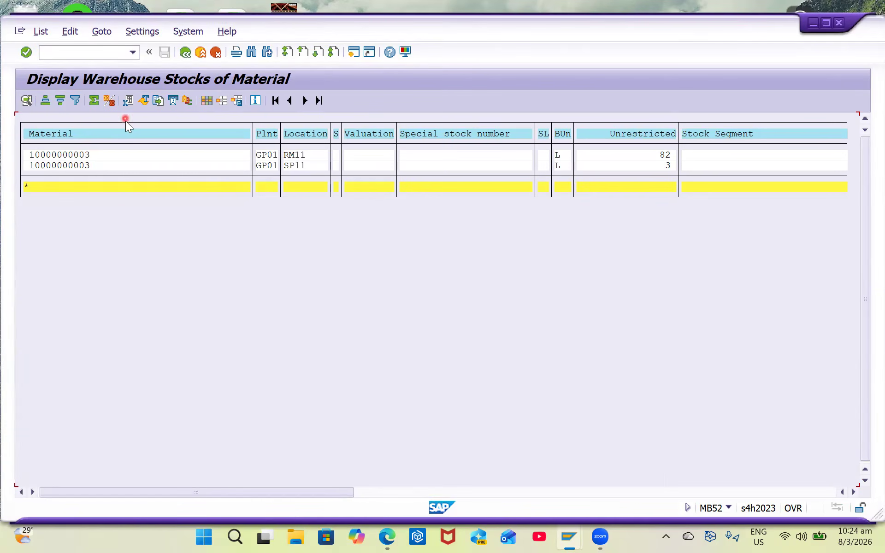
Step: Return to the selection screen and restrict the stock report to storage location RM11
{"action": "left_click", "coordinate": [186, 52]}
{"action": "left_click", "coordinate": [218, 172]}
{"action": "type", "text": "rm"}
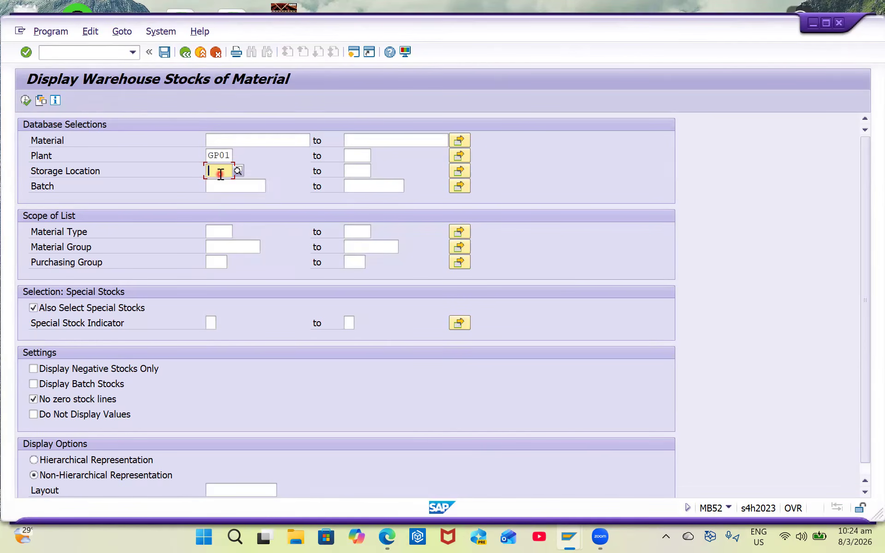
{"action": "type", "text": "11"}
{"action": "key", "text": "Return"}
Step: Save the selections as variant E01 with the description "RM11 Stock issue"
{"action": "left_click", "coordinate": [164, 52]}
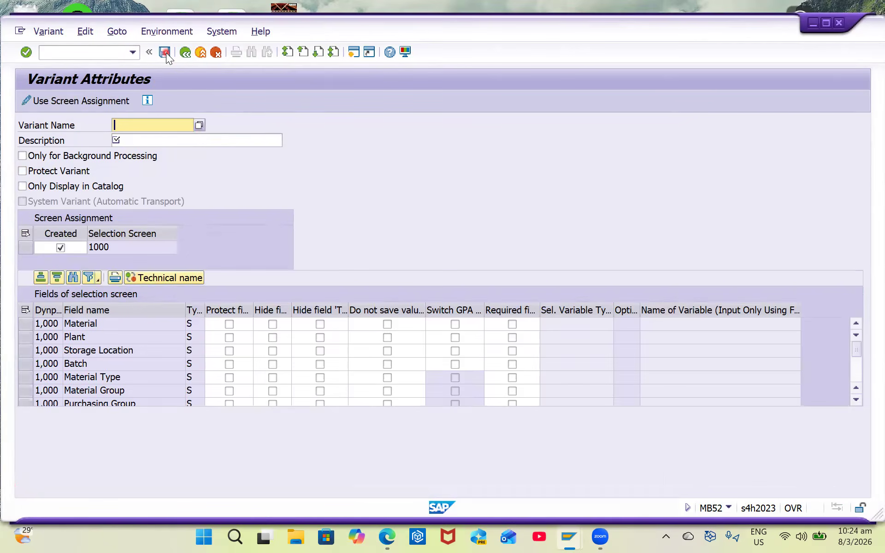
{"action": "key", "text": "Caps_Lock"}
{"action": "type", "text": "E01"}
{"action": "key", "text": "Tab"}
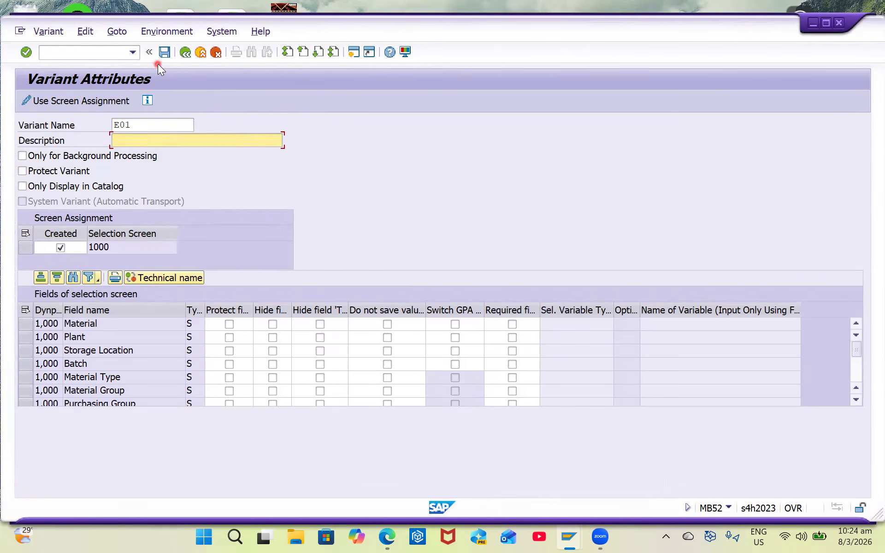
{"action": "type", "text": "RM11 S"}
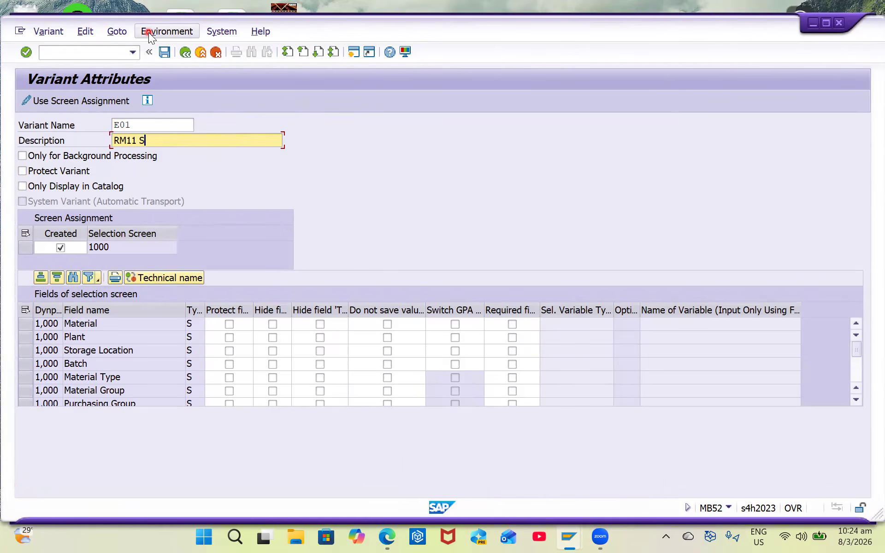
{"action": "key", "text": "Caps_Lock"}
{"action": "type", "text": "tock issue"}
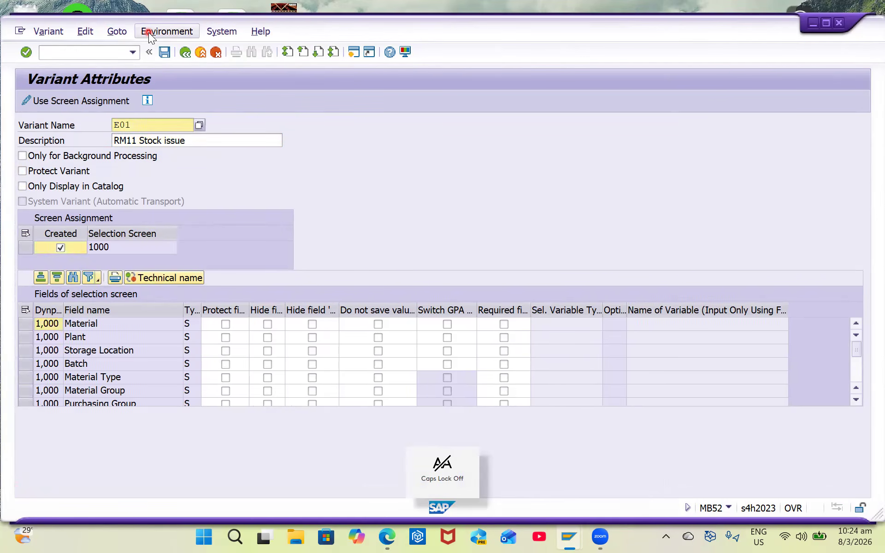
{"action": "left_click", "coordinate": [161, 54]}
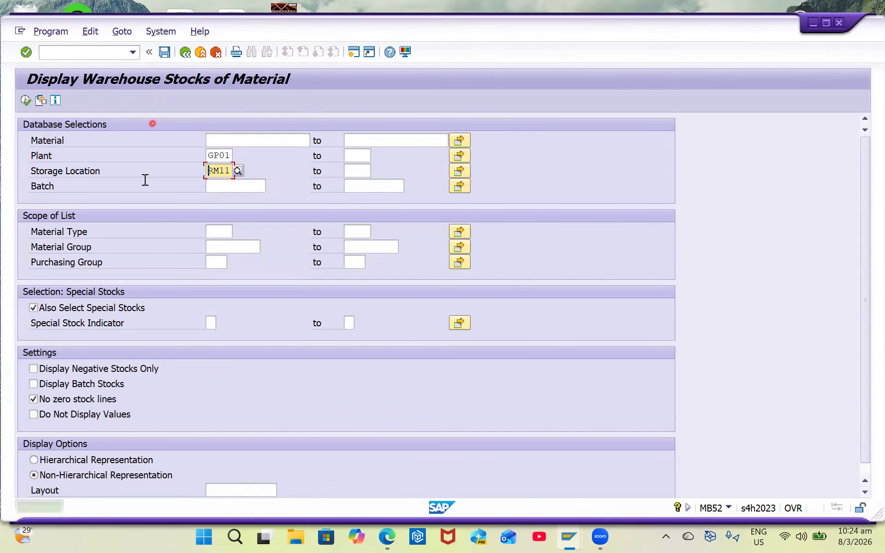
Step: Restart transaction MB52 and clear the plant and storage location selections
{"action": "left_click", "coordinate": [96, 59]}
{"action": "type", "text": "/n"}
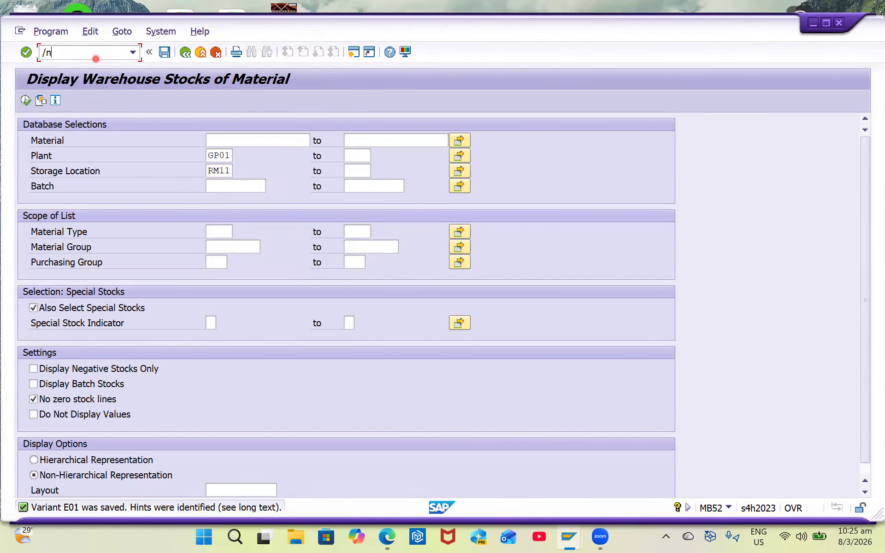
{"action": "type", "text": "mb52"}
{"action": "key", "text": "Return"}
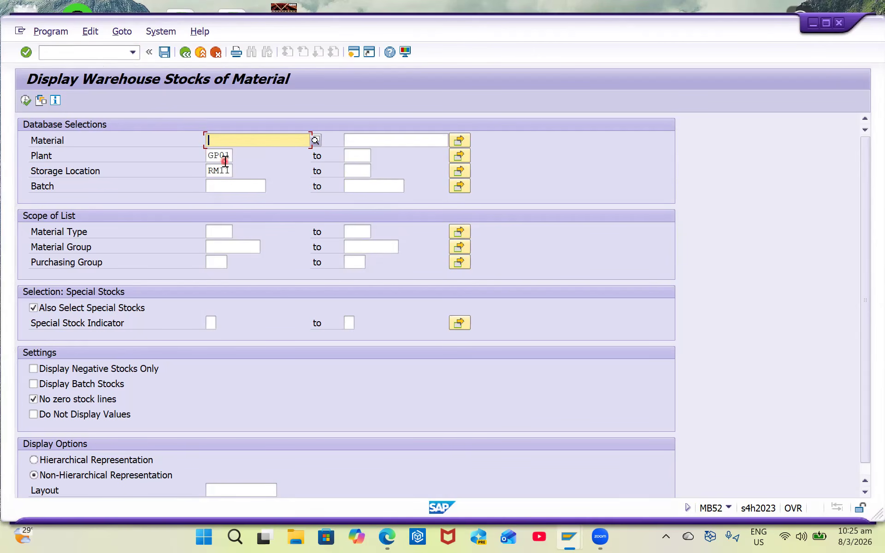
{"action": "left_click_drag", "start_coordinate": [208, 169], "coordinate": [273, 176]}
{"action": "key", "text": "BackSpace"}
{"action": "key", "text": "shift+Tab"}
{"action": "key", "text": "shift+Tab"}
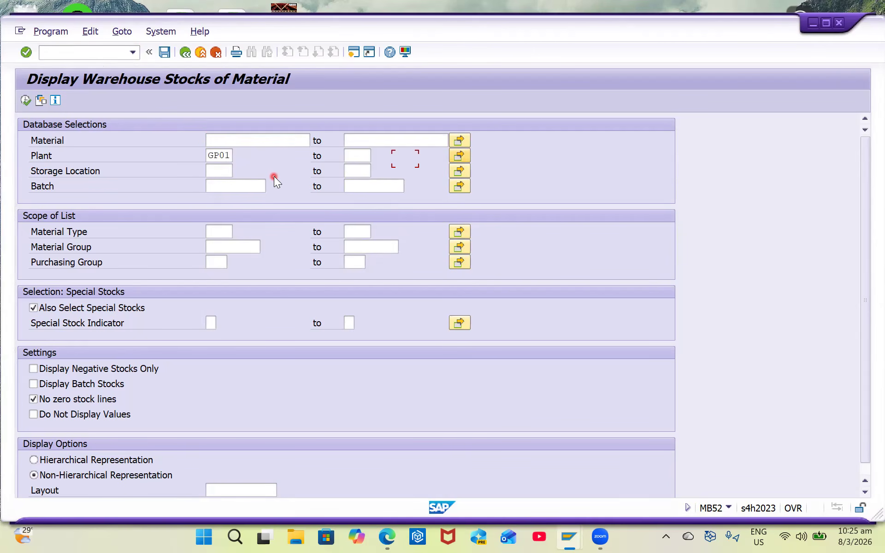
{"action": "key", "text": "shift+Tab"}
{"action": "key", "text": "BackSpace"}
Step: Reopen MB52, load variant E01 from the variant directory and run the stock report
{"action": "left_click", "coordinate": [85, 55]}
{"action": "type", "text": "/nmb52"}
{"action": "key", "text": "Return"}
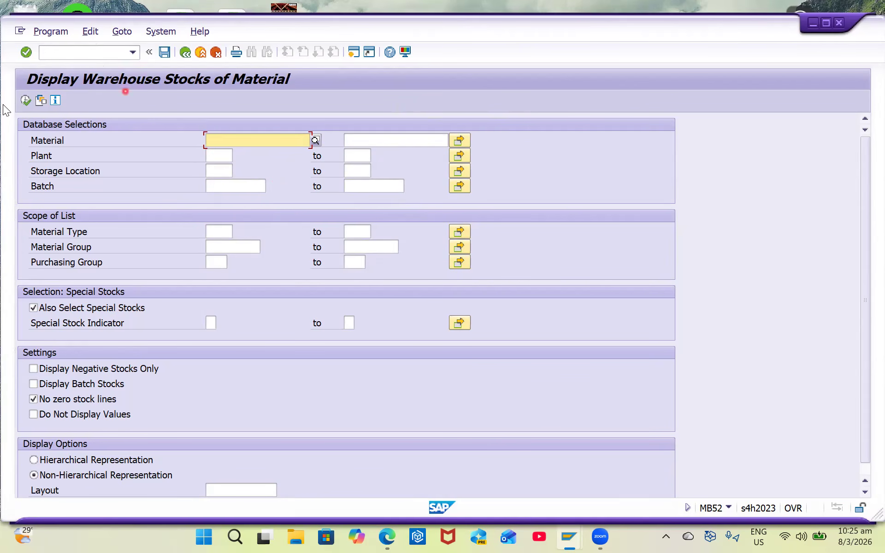
{"action": "left_click", "coordinate": [41, 101]}
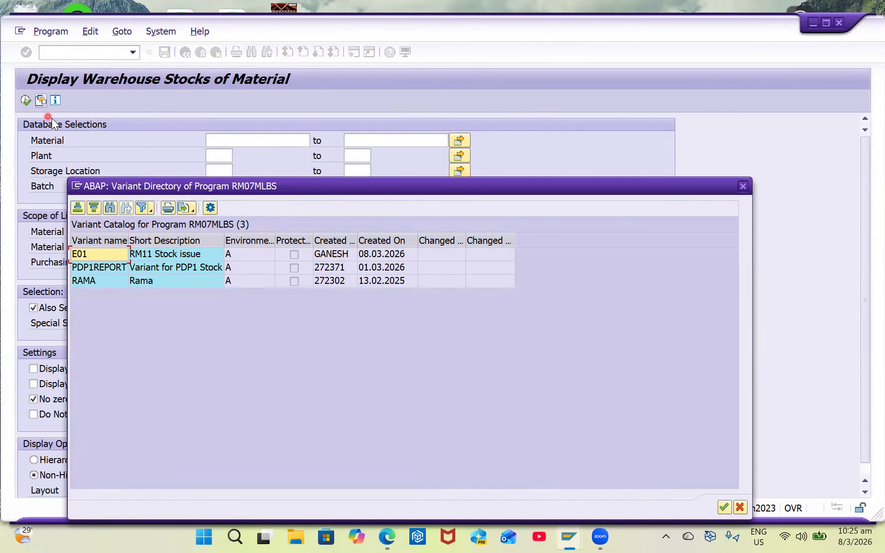
{"action": "double_click", "coordinate": [87, 255]}
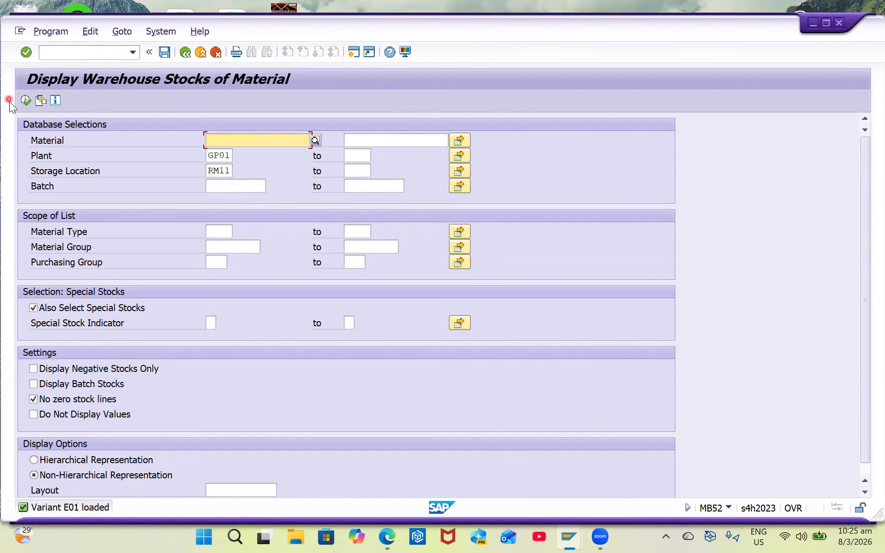
{"action": "left_click", "coordinate": [26, 101]}
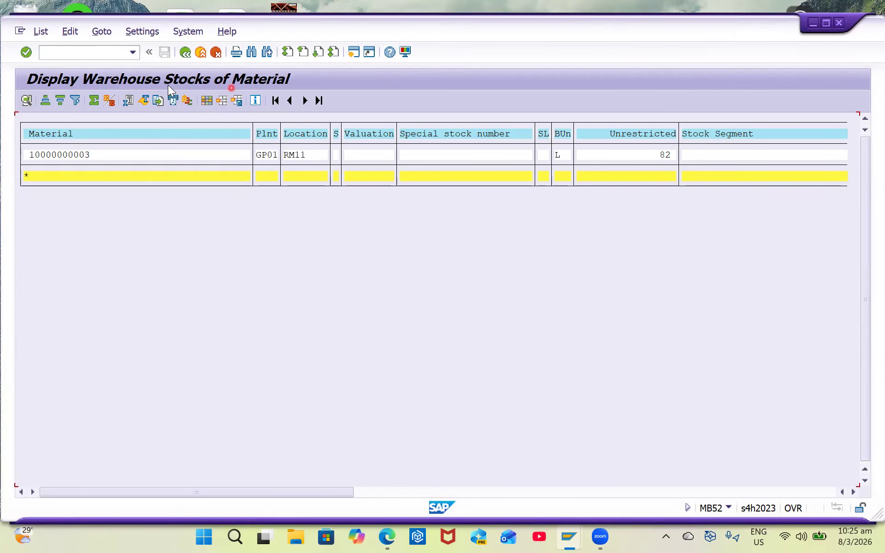
Step: Return to SAP Easy Access and launch the SAP Fiori Launchpad from the Fiori favorites in a maximized browser window
{"action": "left_click", "coordinate": [74, 55]}
{"action": "type", "text": "/n"}
{"action": "key", "text": "Return"}
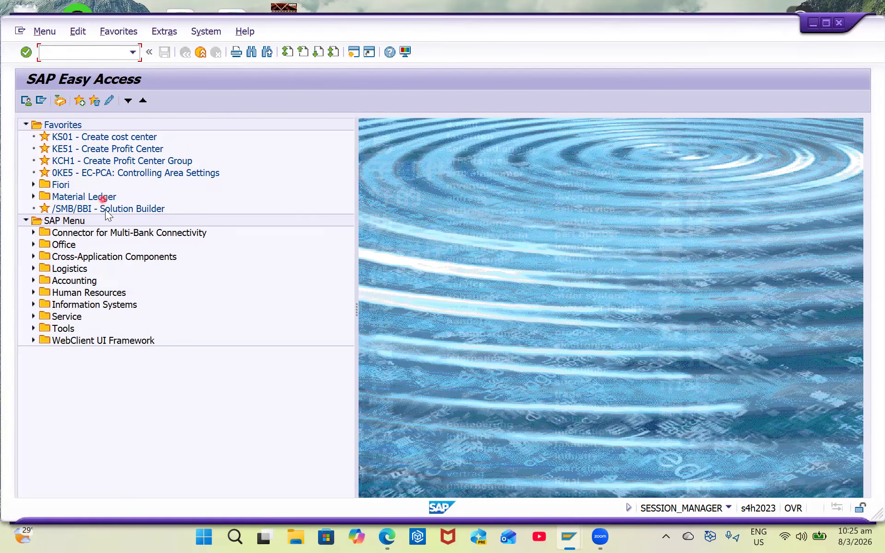
{"action": "left_click", "coordinate": [35, 185]}
{"action": "left_click", "coordinate": [136, 219]}
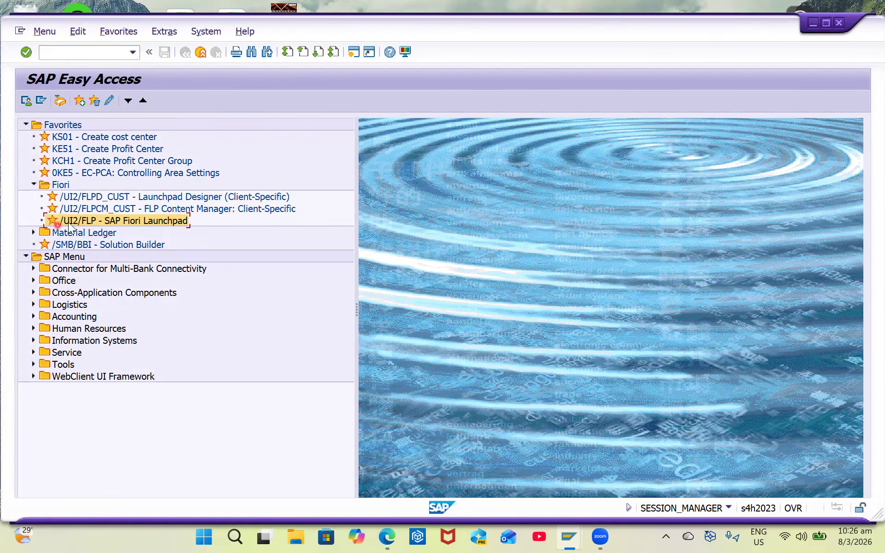
{"action": "double_click", "coordinate": [102, 221]}
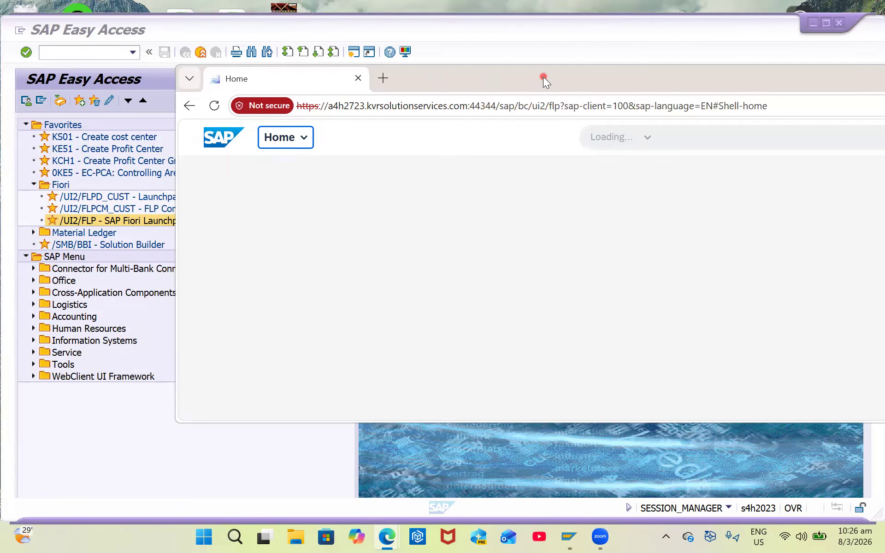
{"action": "double_click", "coordinate": [543, 77]}
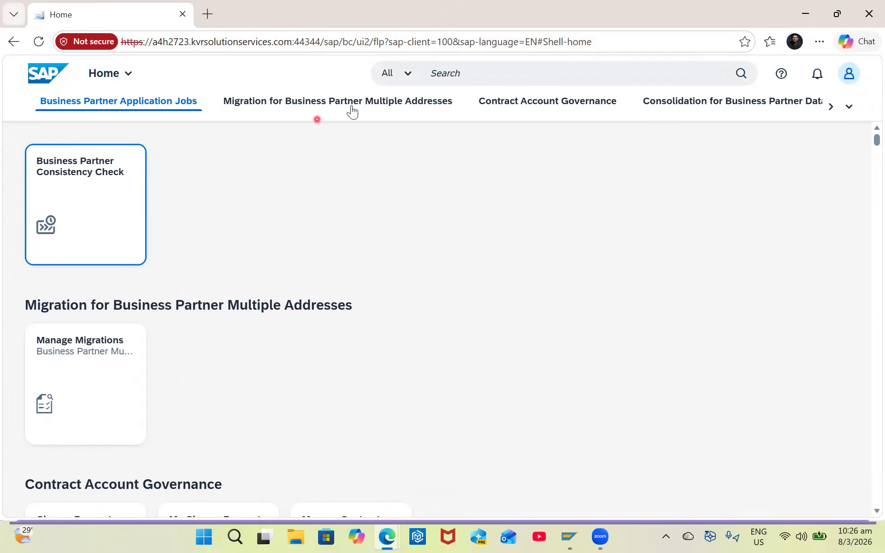
Step: Go to the Stock Monitoring group on the launchpad home page
{"action": "left_click", "coordinate": [849, 106]}
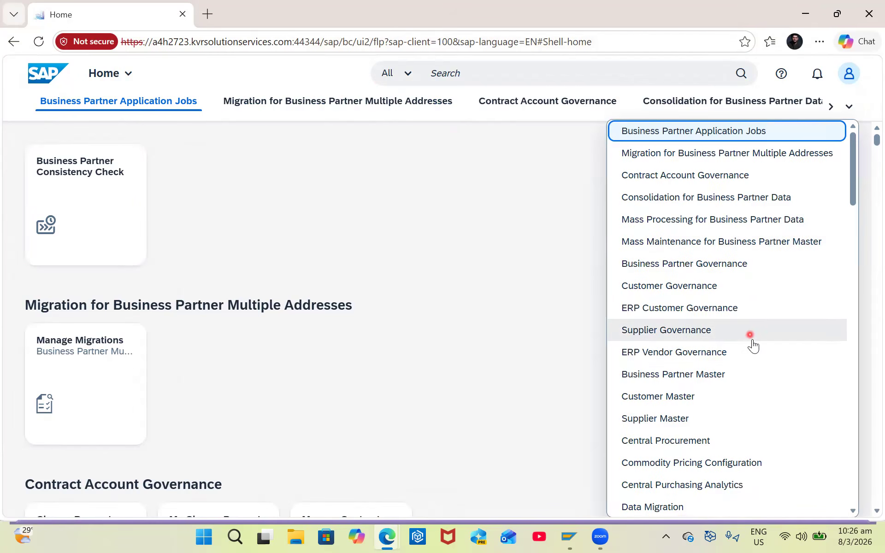
{"action": "scroll", "coordinate": [756, 352], "scroll_direction": "down", "scroll_amount": 5}
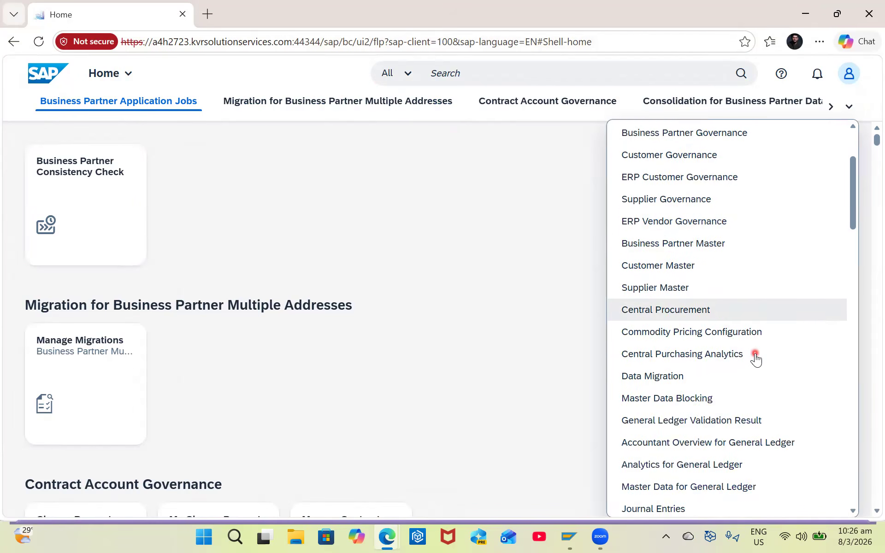
{"action": "scroll", "coordinate": [756, 355], "scroll_direction": "down", "scroll_amount": 5}
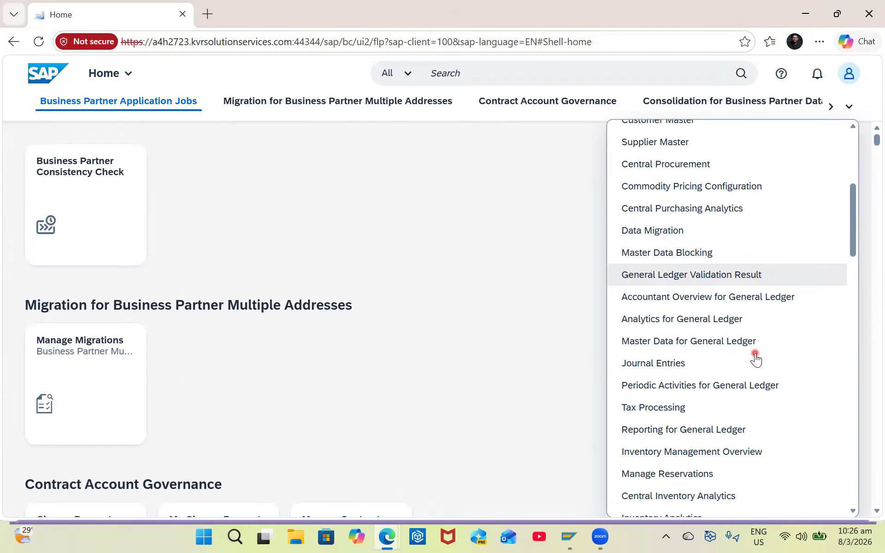
{"action": "scroll", "coordinate": [746, 391], "scroll_direction": "down", "scroll_amount": 2}
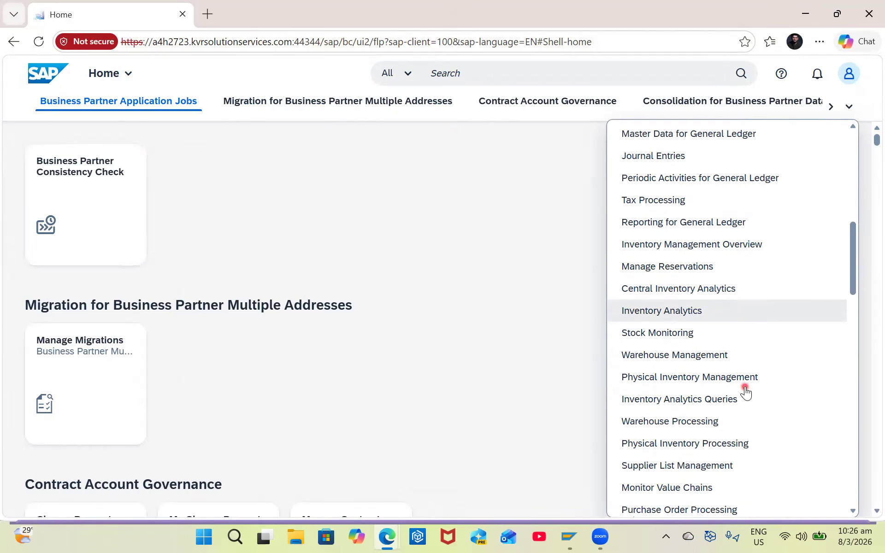
{"action": "scroll", "coordinate": [718, 444], "scroll_direction": "down", "scroll_amount": 1}
{"action": "scroll", "coordinate": [715, 444], "scroll_direction": "down", "scroll_amount": 2}
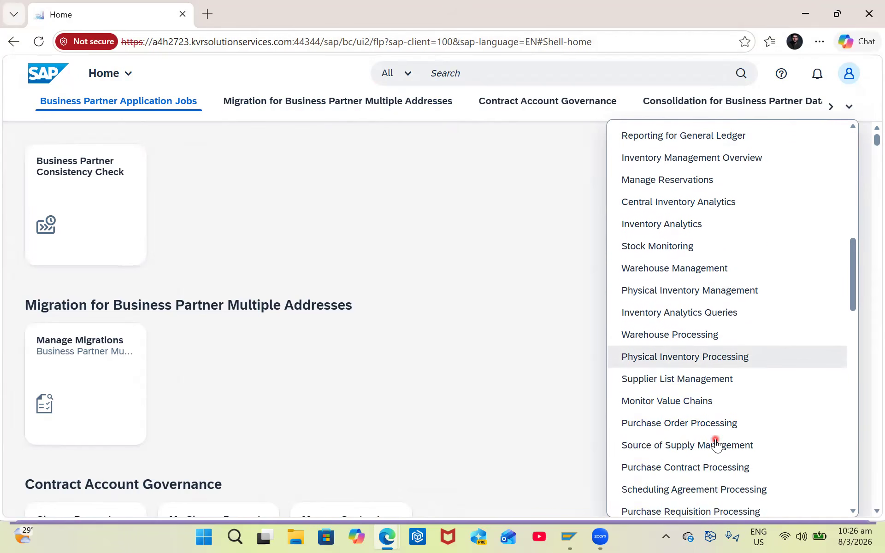
{"action": "left_click", "coordinate": [680, 194]}
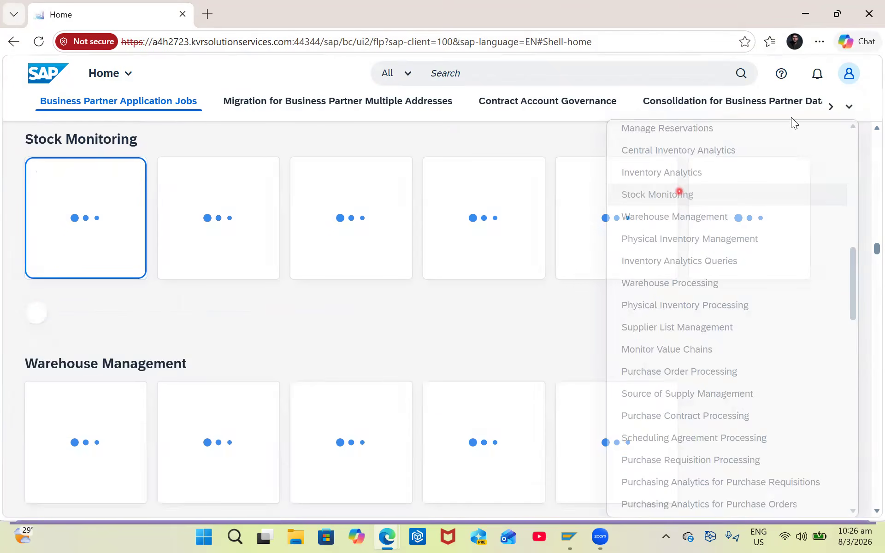
Step: Go to the Inventory Analytics group in the launchpad's group list
{"action": "left_click", "coordinate": [851, 107]}
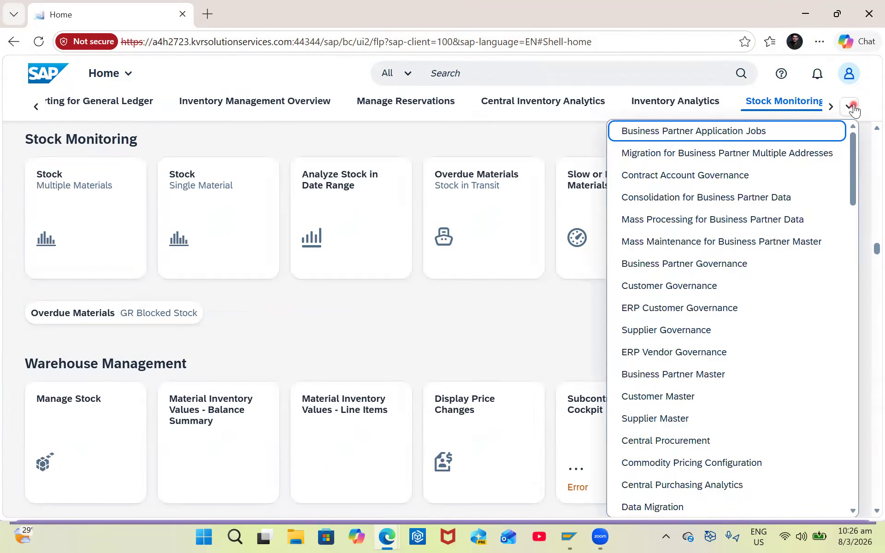
{"action": "scroll", "coordinate": [718, 369], "scroll_direction": "down", "scroll_amount": 5}
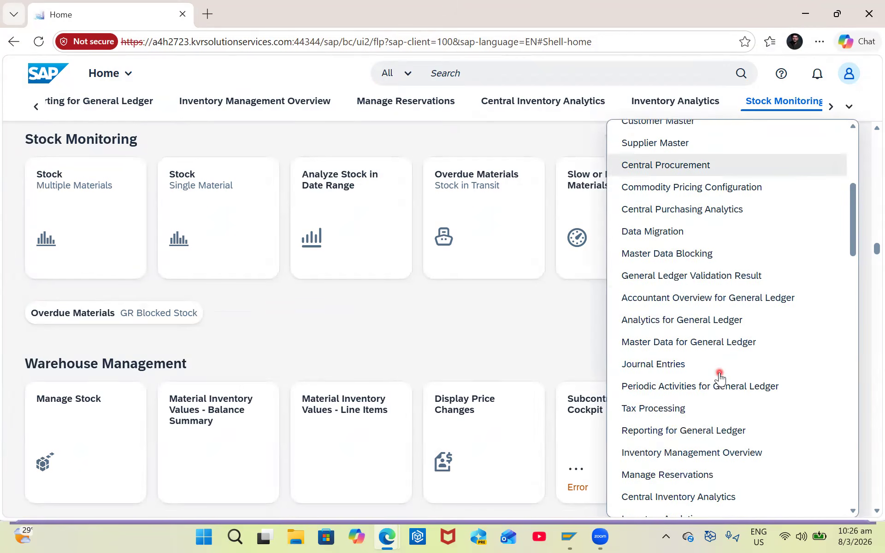
{"action": "scroll", "coordinate": [720, 378], "scroll_direction": "down", "scroll_amount": 4}
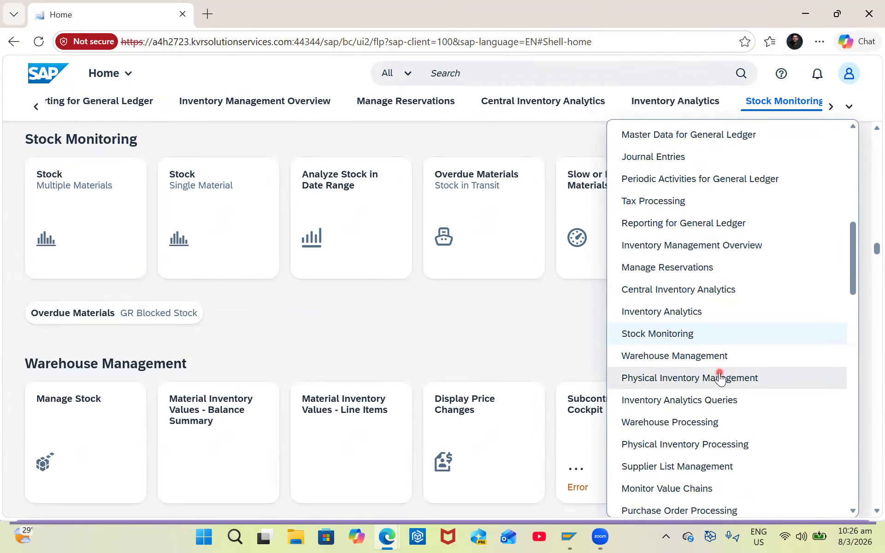
{"action": "left_click", "coordinate": [677, 312]}
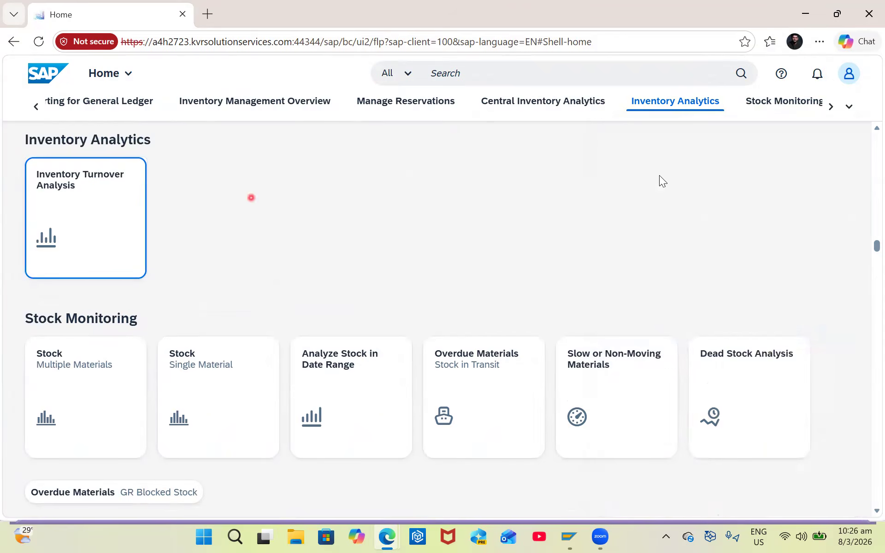
Step: Return to the Stock Monitoring group and open the Stock - Multiple Materials app
{"action": "left_click", "coordinate": [808, 110]}
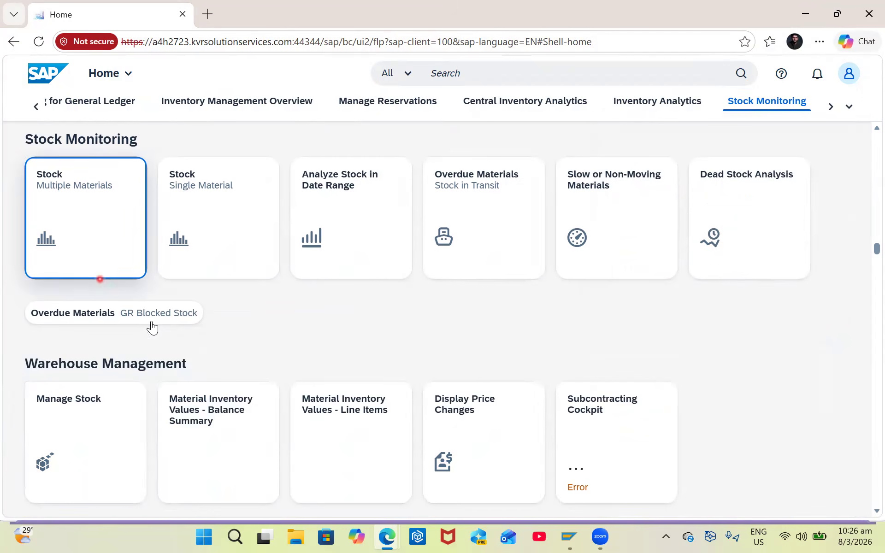
{"action": "left_click", "coordinate": [90, 238]}
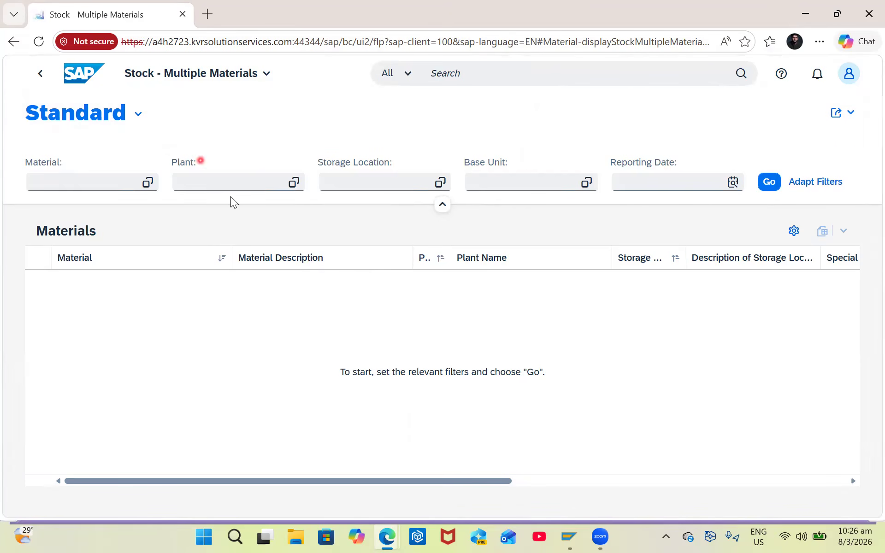
Step: Filter the stock by plant GP01 and storage location RM11 (RM Storage)
{"action": "left_click", "coordinate": [249, 184]}
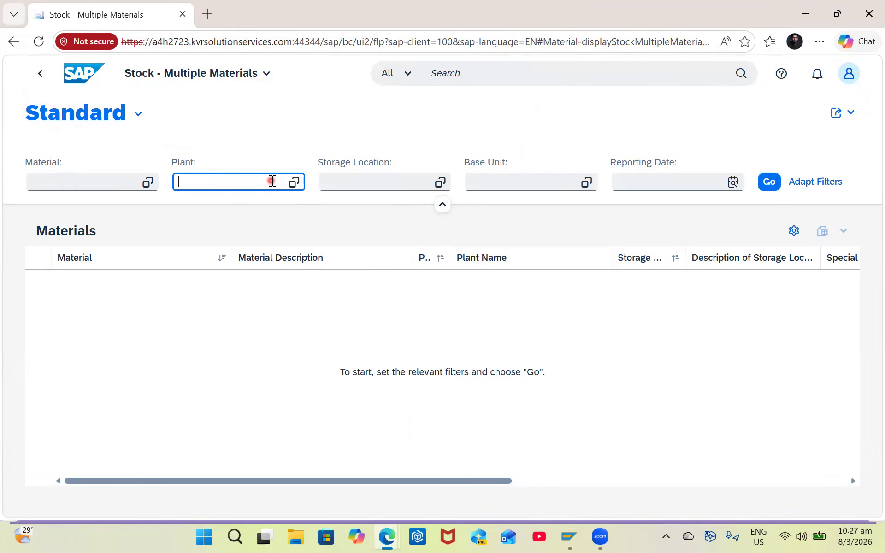
{"action": "key", "text": "Caps_Lock"}
{"action": "type", "text": "GP03"}
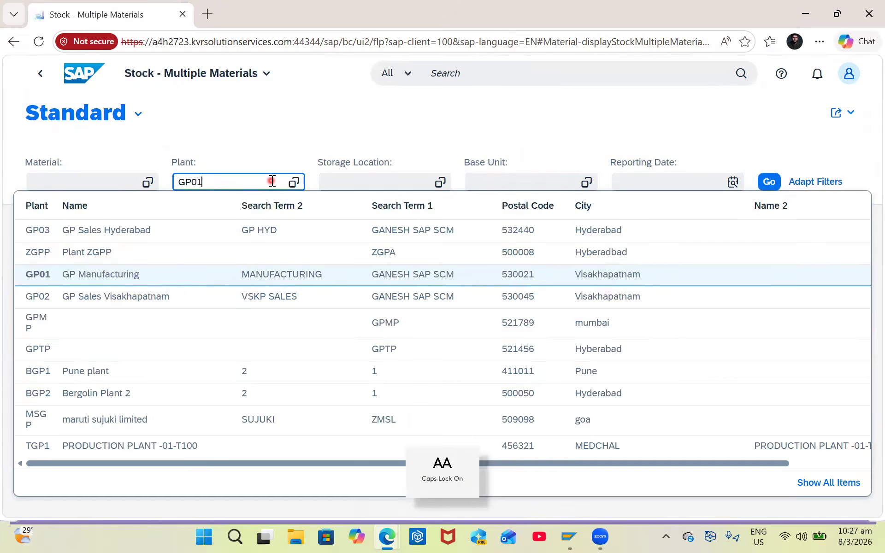
{"action": "key", "text": "Tab"}
{"action": "type", "text": "RMSE"}
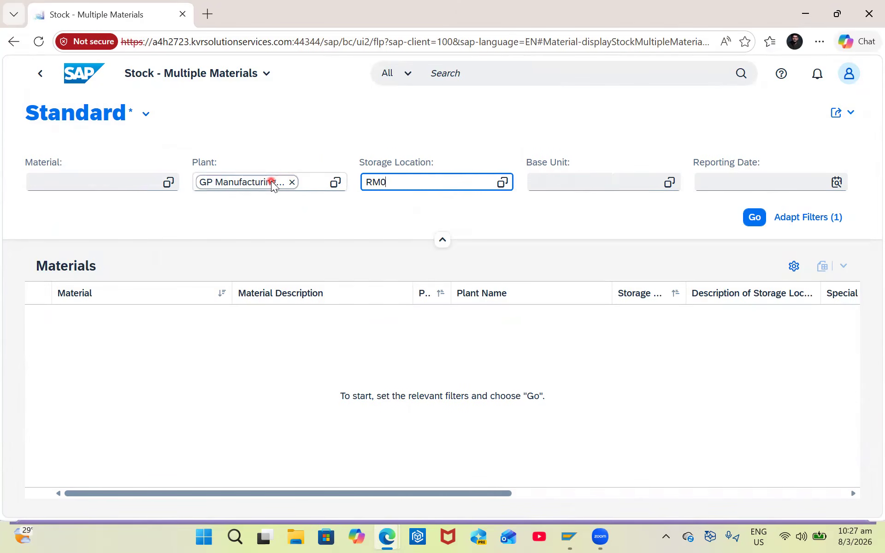
{"action": "key", "text": "BackSpace"}
{"action": "key", "text": "BackSpace"}
{"action": "type", "text": "11"}
{"action": "left_click", "coordinate": [429, 228]}
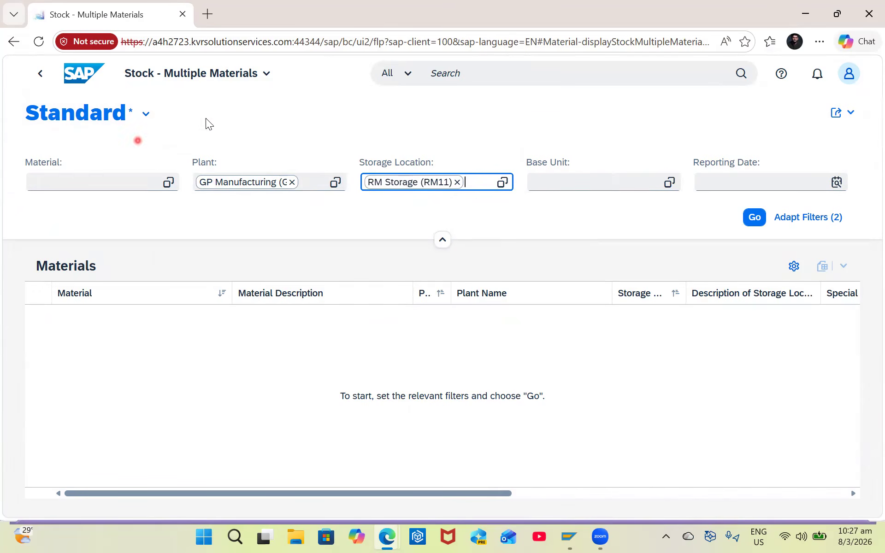
Step: Save the current filter settings as a new public view named E01-RM11 Issue
{"action": "left_click", "coordinate": [144, 115]}
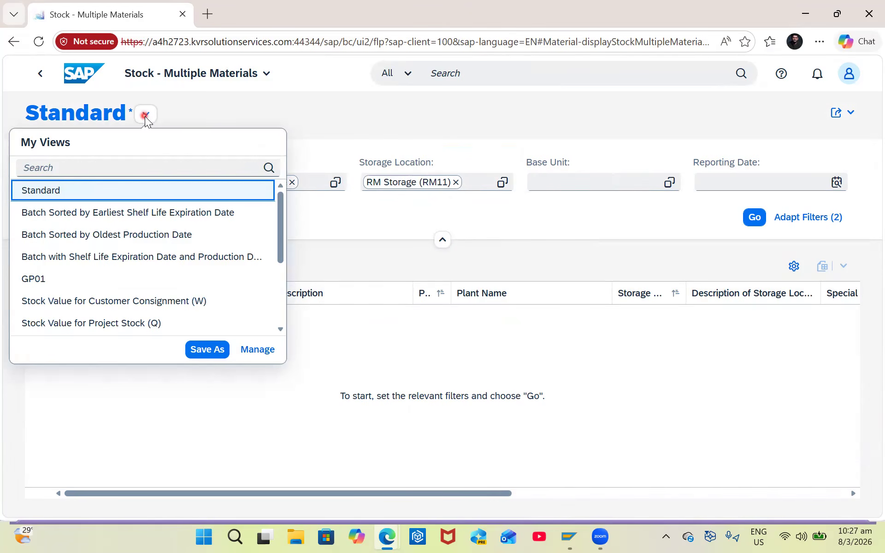
{"action": "left_click", "coordinate": [209, 350]}
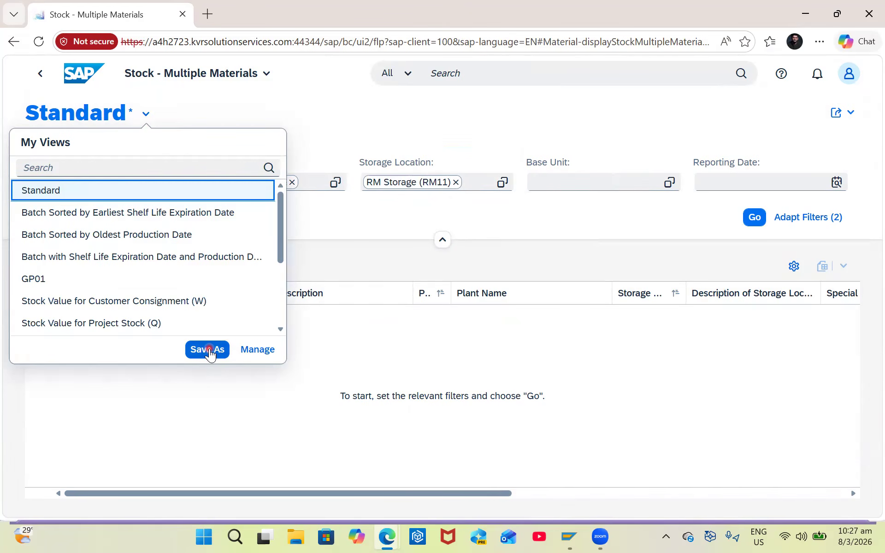
{"action": "left_click", "coordinate": [371, 259]}
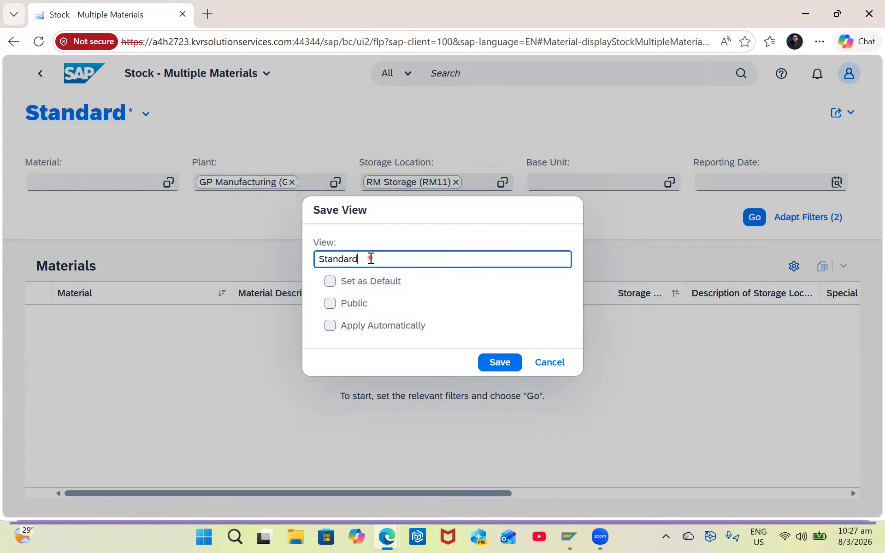
{"action": "key", "text": "ctrl+a"}
{"action": "key", "text": "Caps_Lock"}
{"action": "key", "text": "Caps_Lock"}
{"action": "type", "text": "E01"}
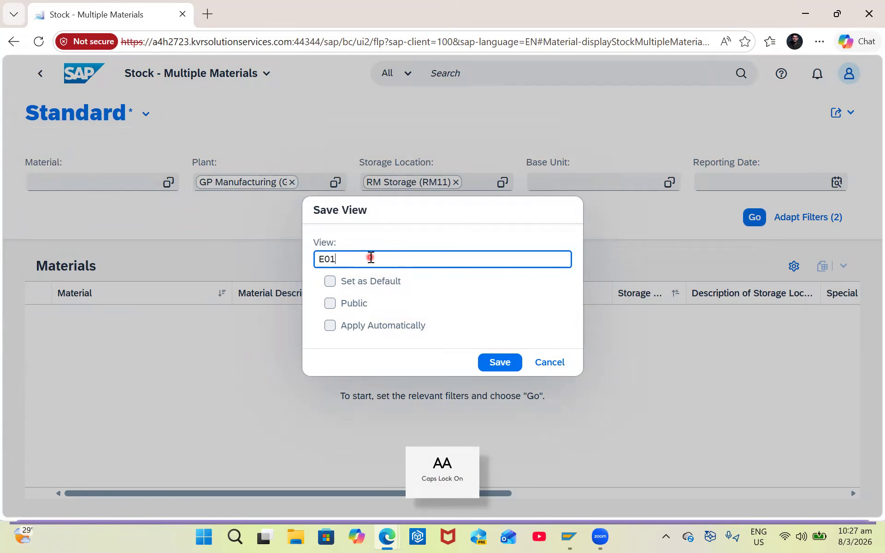
{"action": "type", "text": "-"}
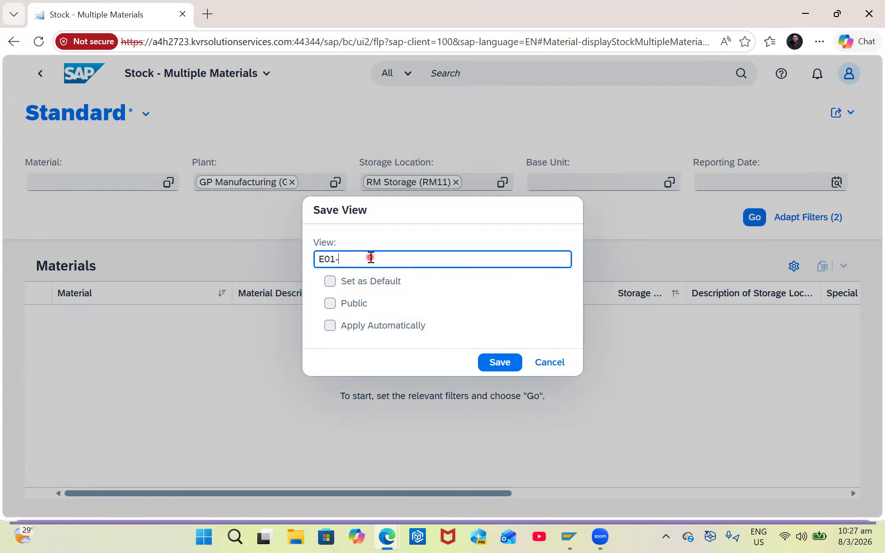
{"action": "type", "text": "RM11 I"}
{"action": "key", "text": "Caps_Lock"}
{"action": "type", "text": "ssue"}
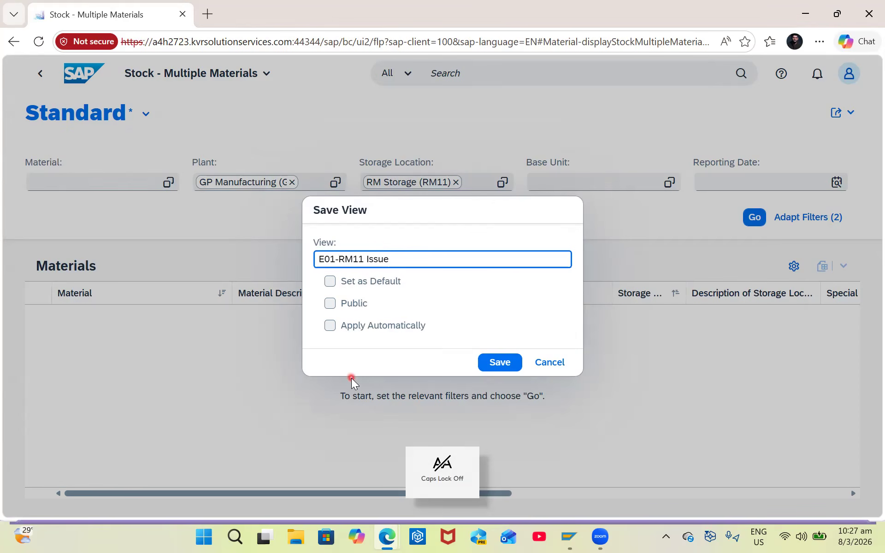
{"action": "left_click", "coordinate": [330, 303]}
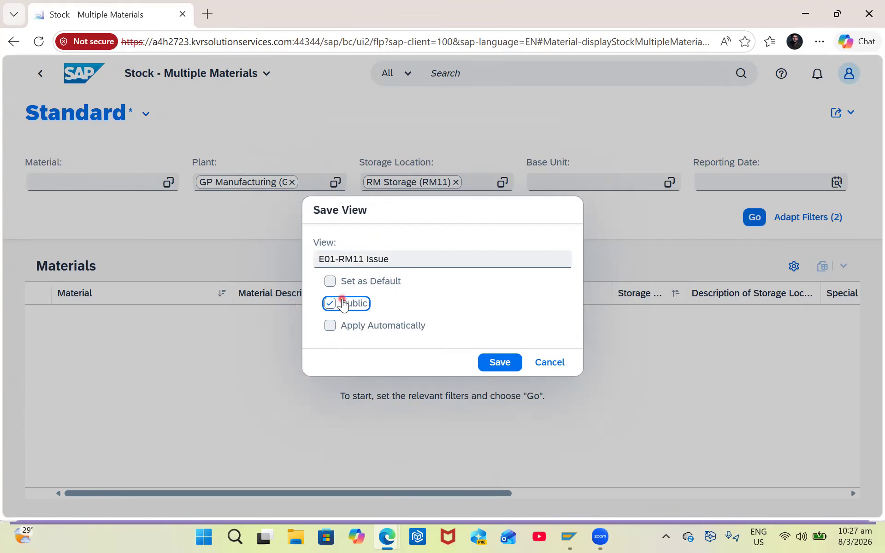
{"action": "left_click", "coordinate": [501, 363]}
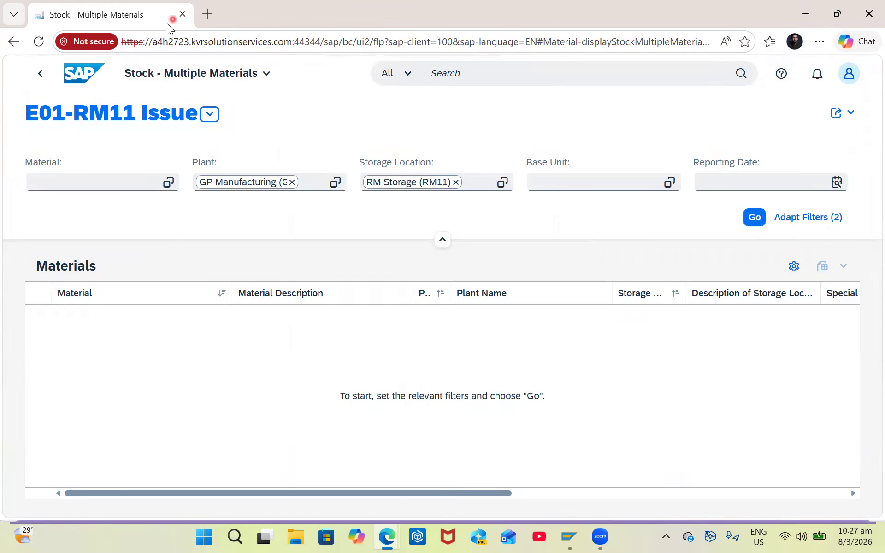
Step: Leave and reopen the Stock - Multiple Materials app and load the E01-RM11 Issue view
{"action": "left_click", "coordinate": [40, 73]}
{"action": "left_click", "coordinate": [67, 203]}
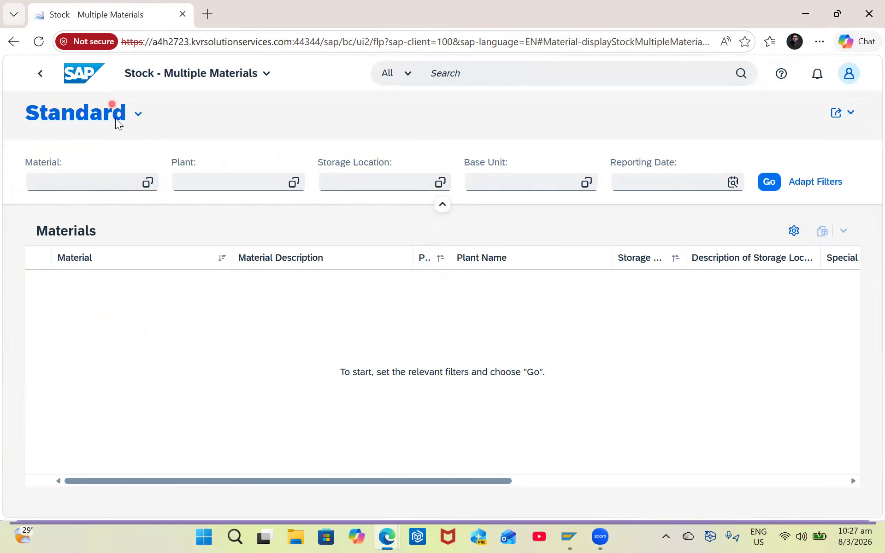
{"action": "left_click", "coordinate": [139, 114]}
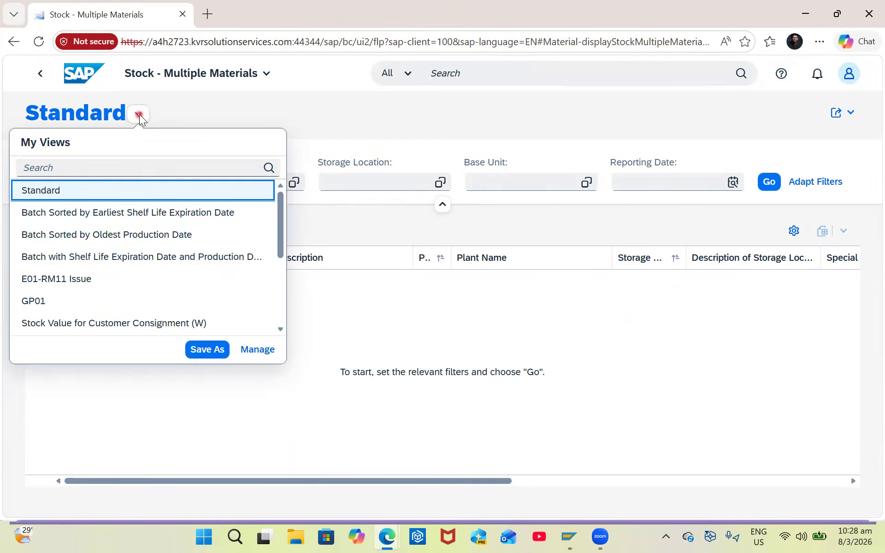
{"action": "left_click", "coordinate": [71, 279]}
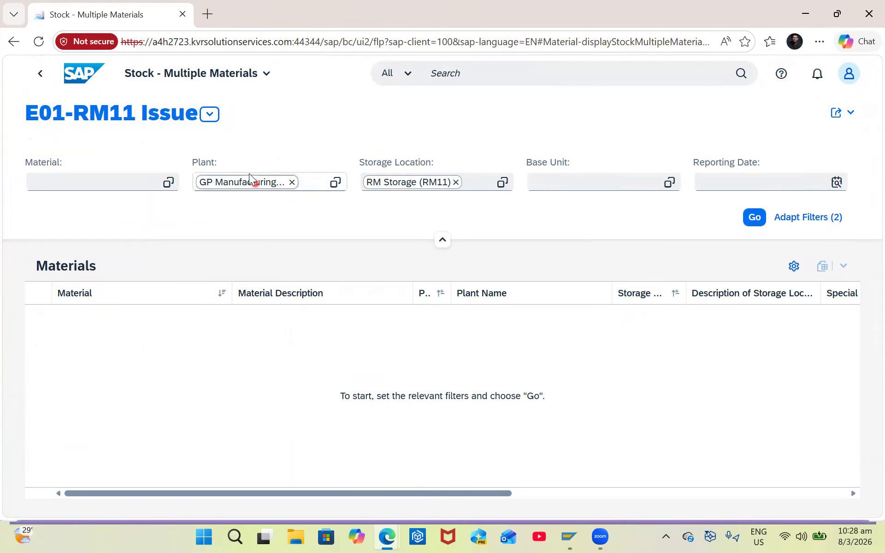
Step: Run the stock list with the loaded filters and show the related links of the H2SO4 material
{"action": "left_click", "coordinate": [754, 219]}
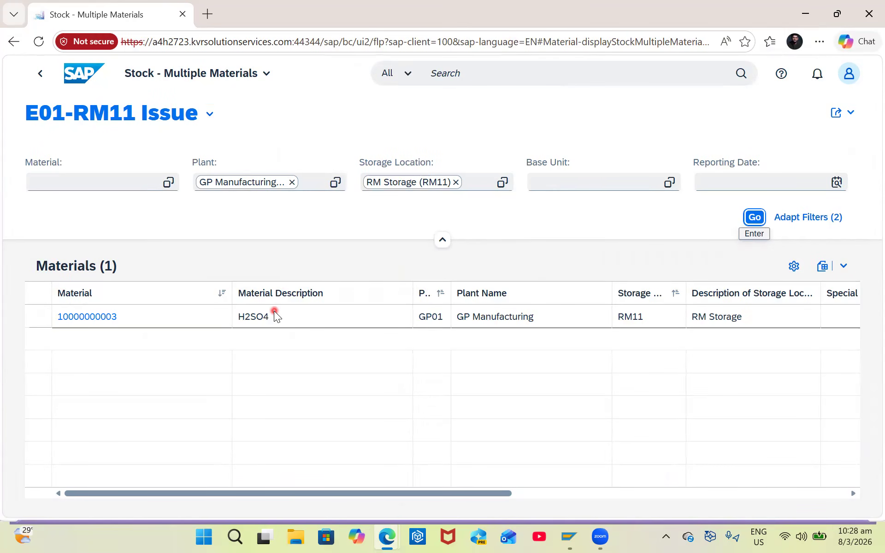
{"action": "double_click", "coordinate": [113, 318]}
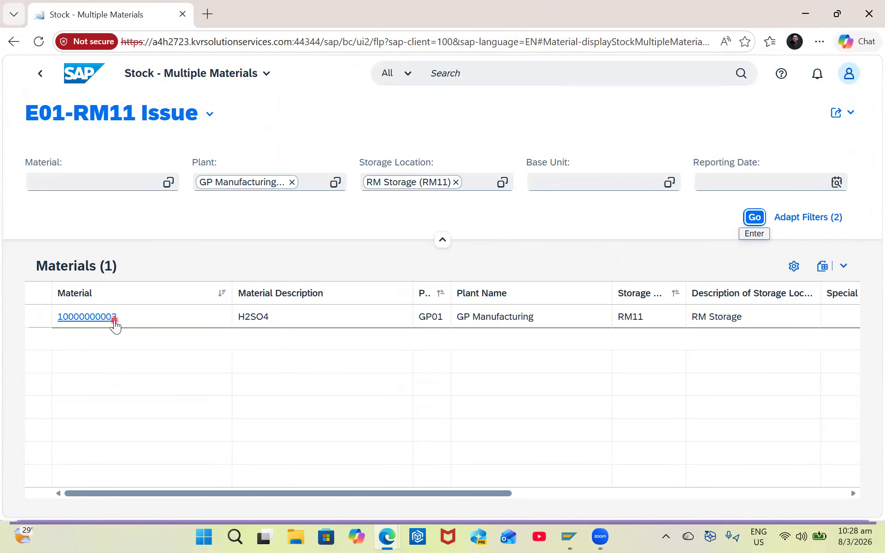
{"action": "double_click", "coordinate": [86, 322]}
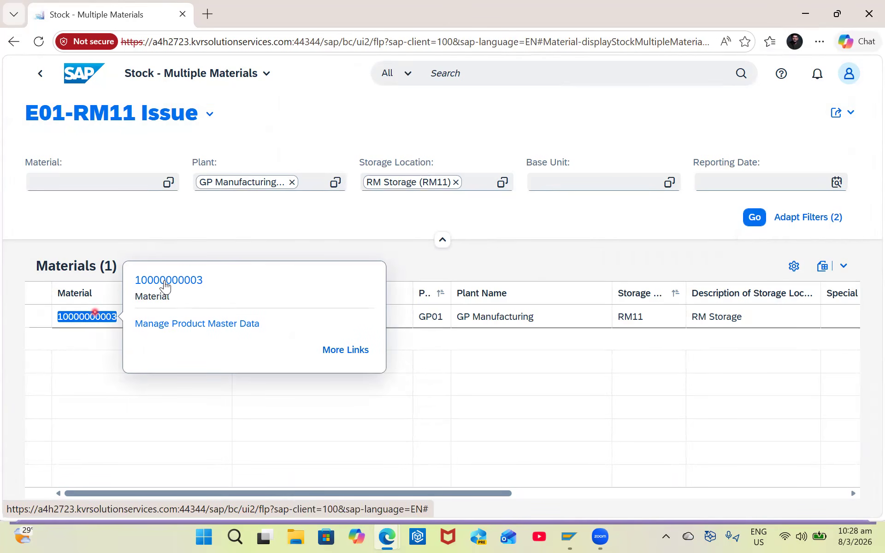